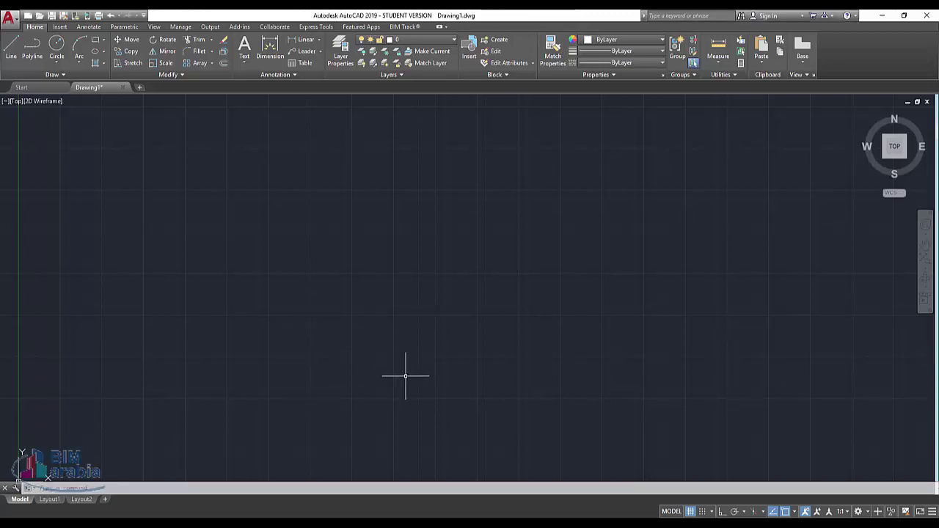
- Open the External References palette with XR and start attaching a DWG reference
{"action": "type", "text": "XREF"}
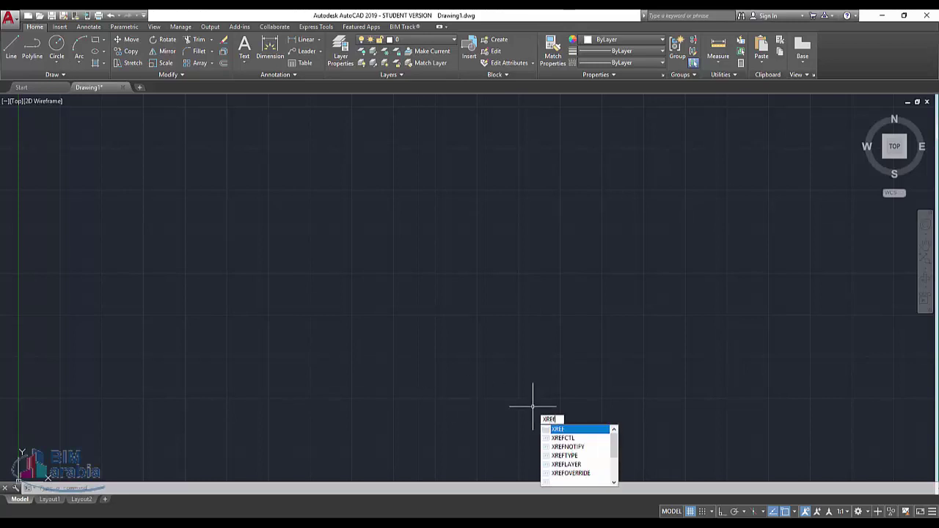
{"action": "key", "text": "Return"}
{"action": "right_click", "coordinate": [126, 204]}
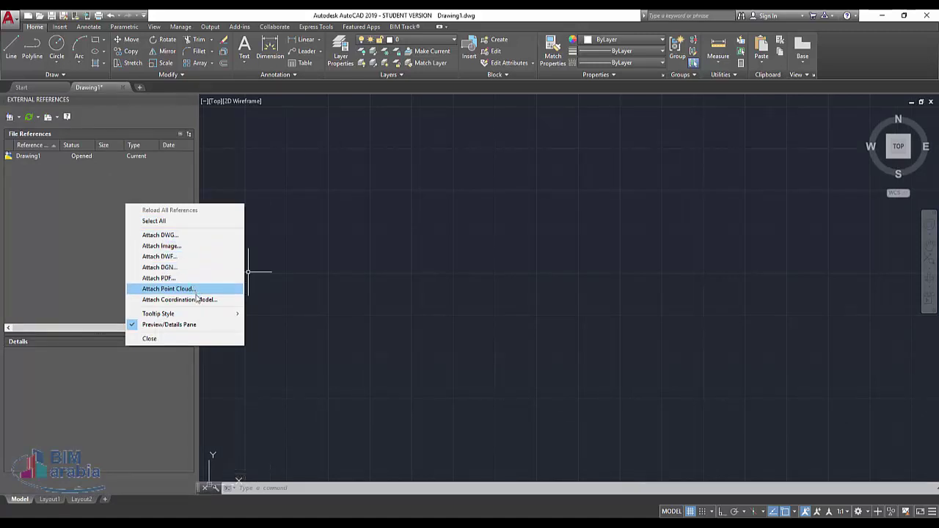
{"action": "left_click", "coordinate": [200, 235]}
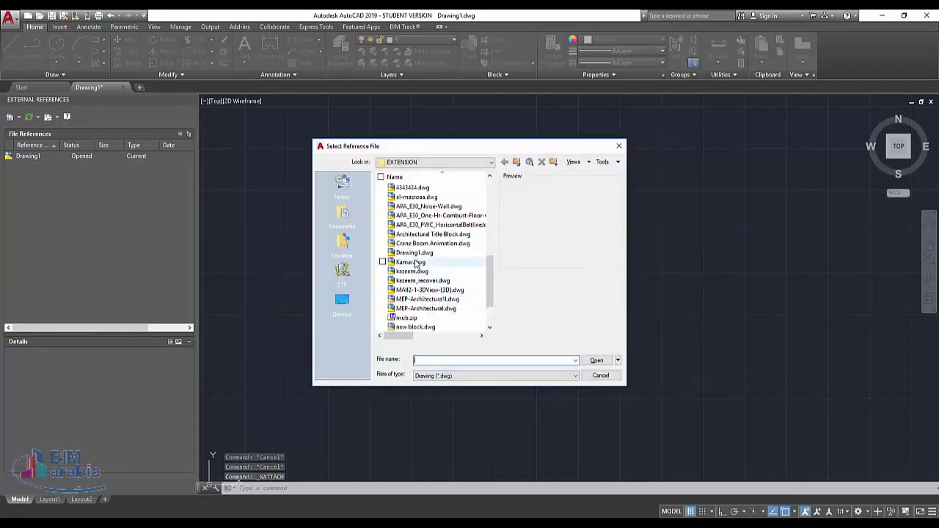
- Choose new block.dwg from the EXTENSION folder as the reference file
{"action": "left_click", "coordinate": [415, 326]}
{"action": "left_click", "coordinate": [597, 361]}
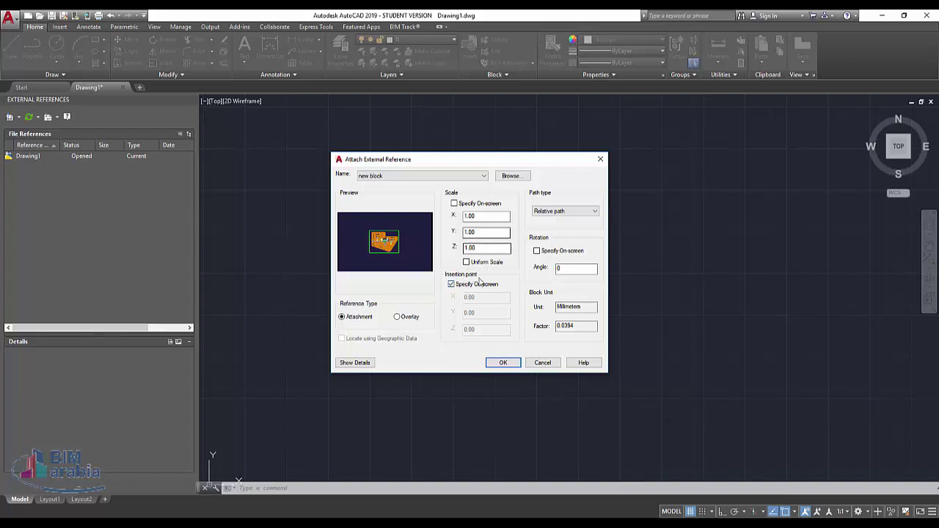
- Attach new block with Relative path, on-screen insertion point and scale 1.00
{"action": "left_click", "coordinate": [482, 284]}
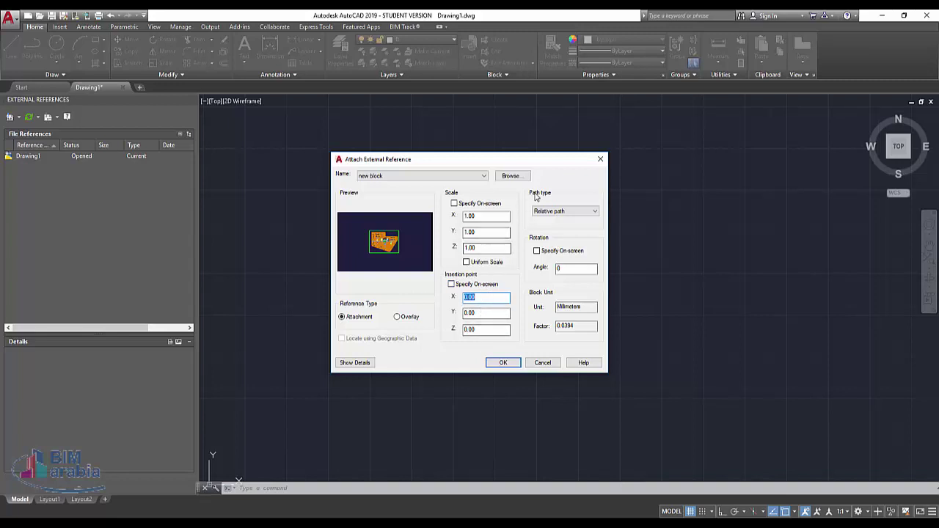
{"action": "left_click", "coordinate": [558, 212]}
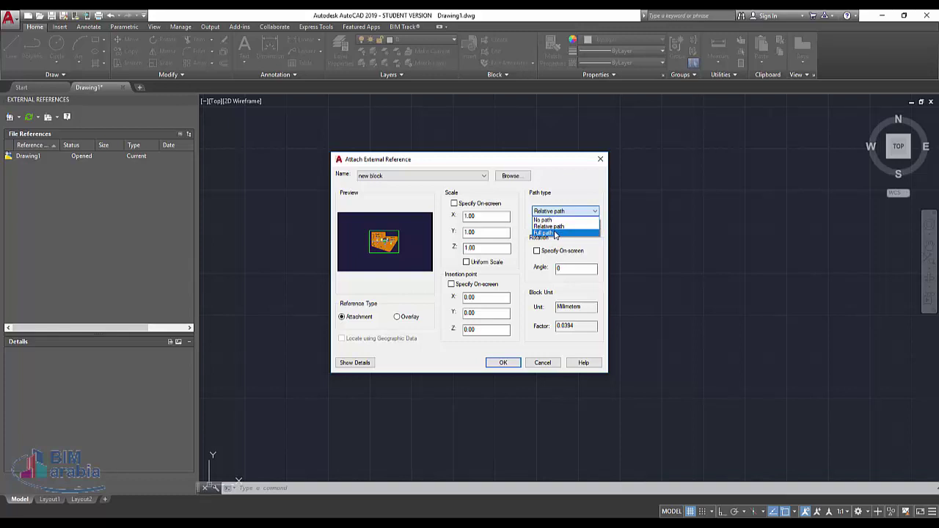
{"action": "left_click", "coordinate": [551, 261]}
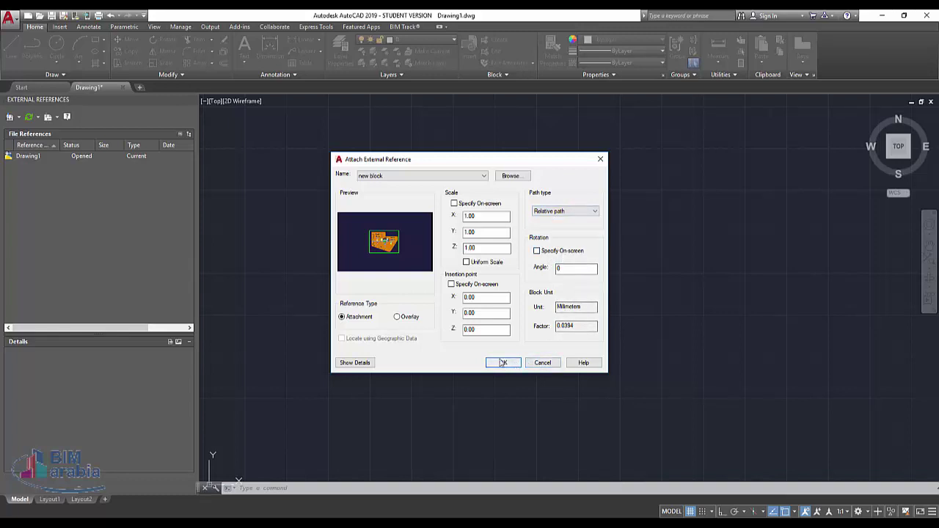
{"action": "left_click", "coordinate": [451, 284]}
{"action": "left_click", "coordinate": [502, 362]}
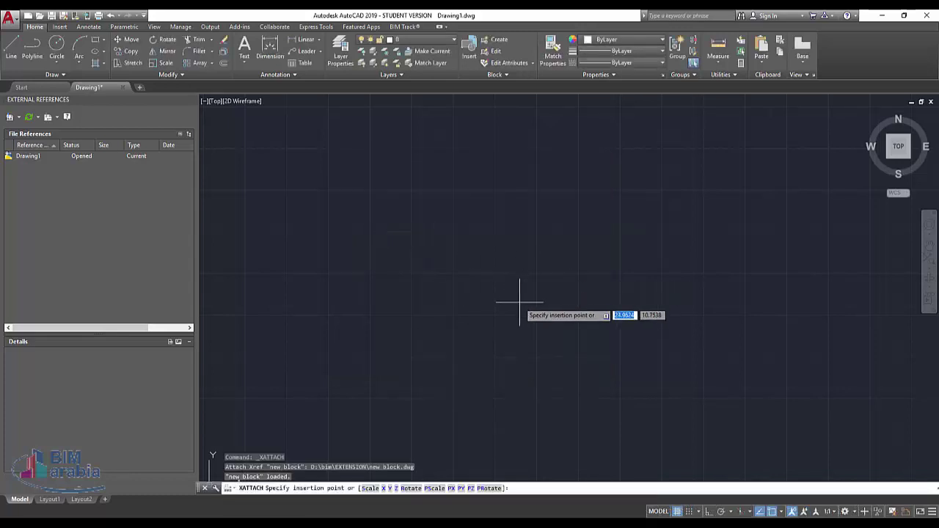
- Insert the new block reference at 0,0 and zoom extents to show the whole site plan
{"action": "type", "text": "0"}
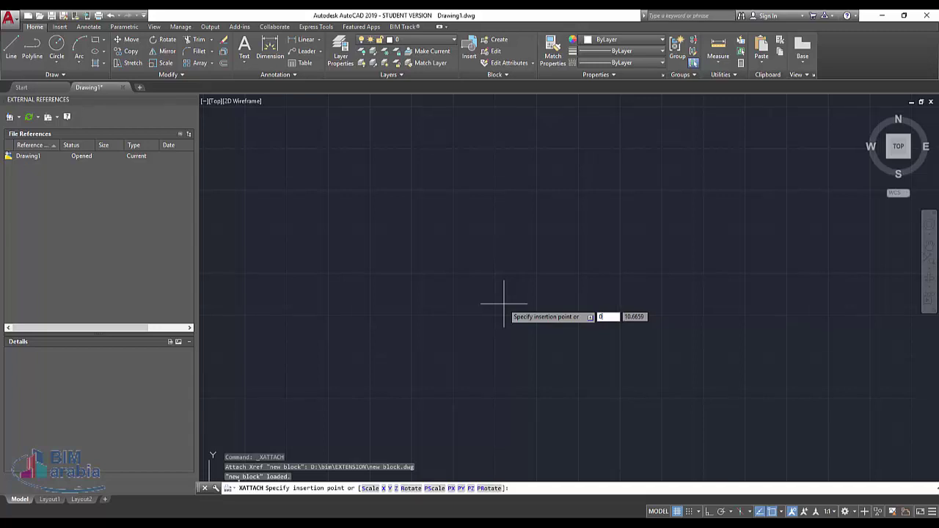
{"action": "key", "text": "Tab"}
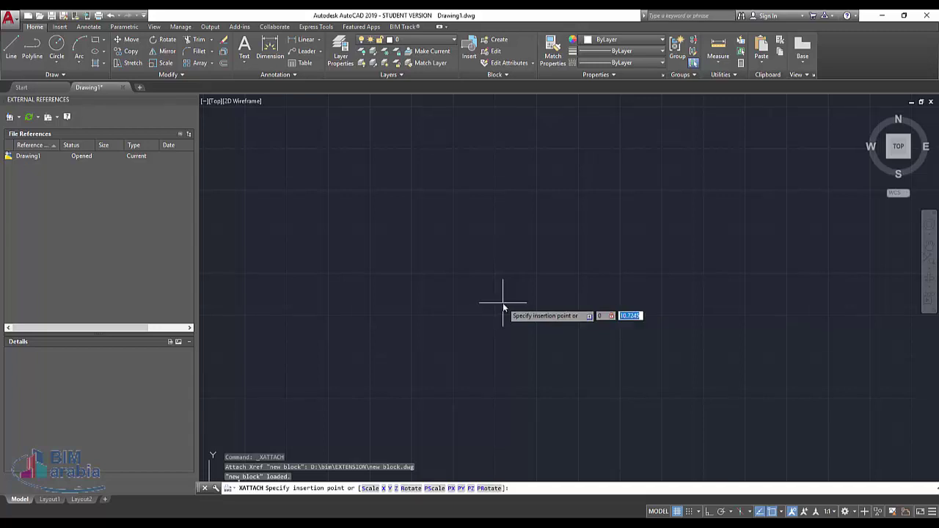
{"action": "type", "text": "0"}
{"action": "key", "text": "Return"}
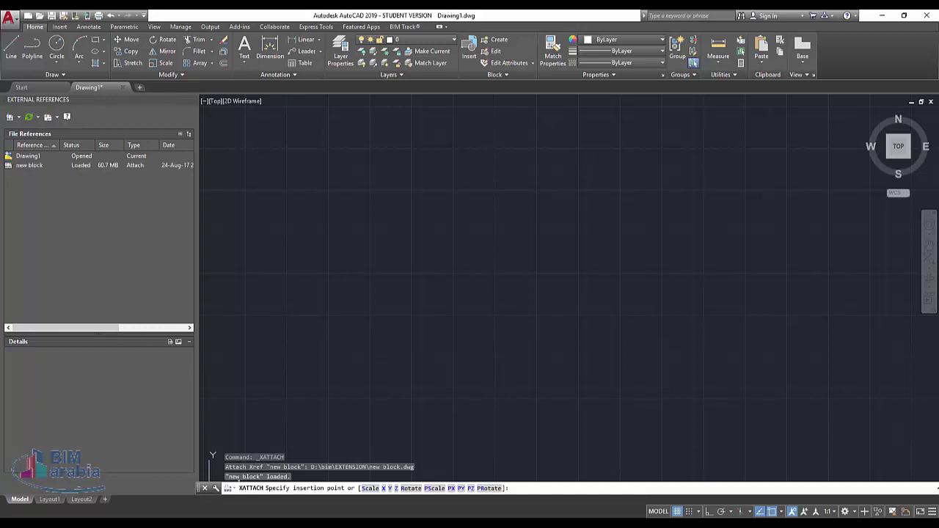
{"action": "type", "text": "0,0"}
{"action": "key", "text": "Return"}
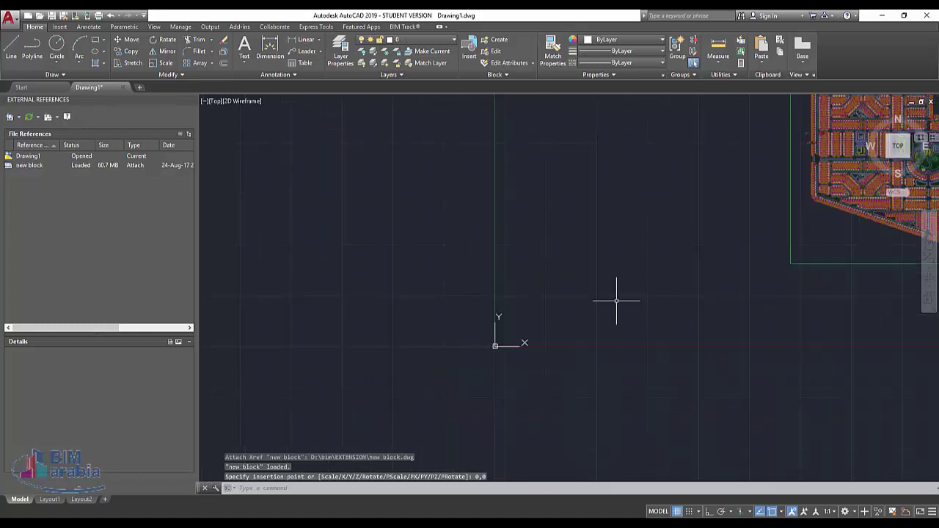
{"action": "scroll", "coordinate": [720, 277], "scroll_direction": "up", "scroll_amount": 2}
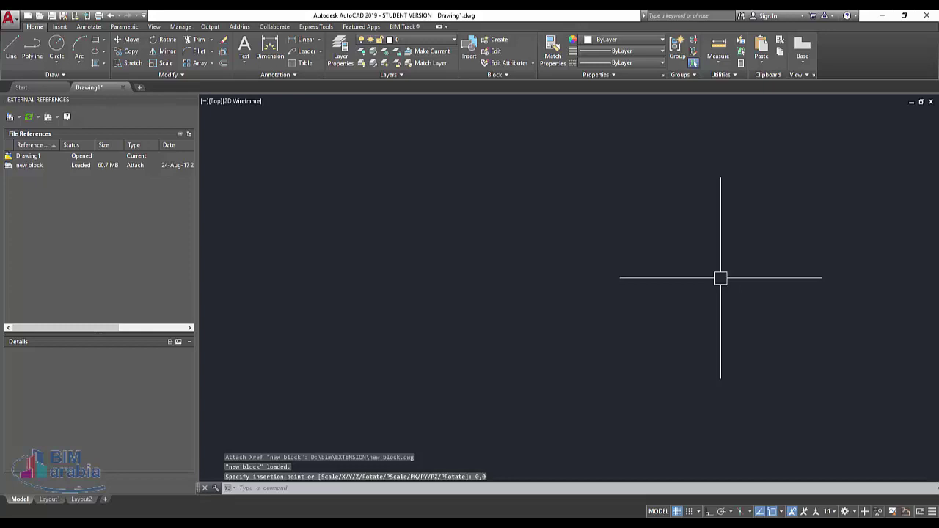
{"action": "middle_click", "coordinate": [720, 277]}
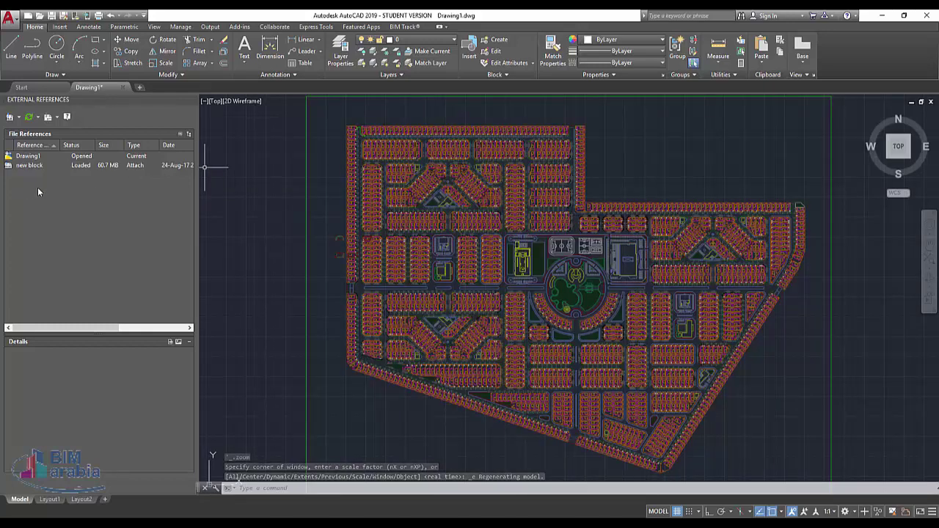
- Open the new block drawing in its own tab from the reference's context menu
{"action": "left_click", "coordinate": [32, 168]}
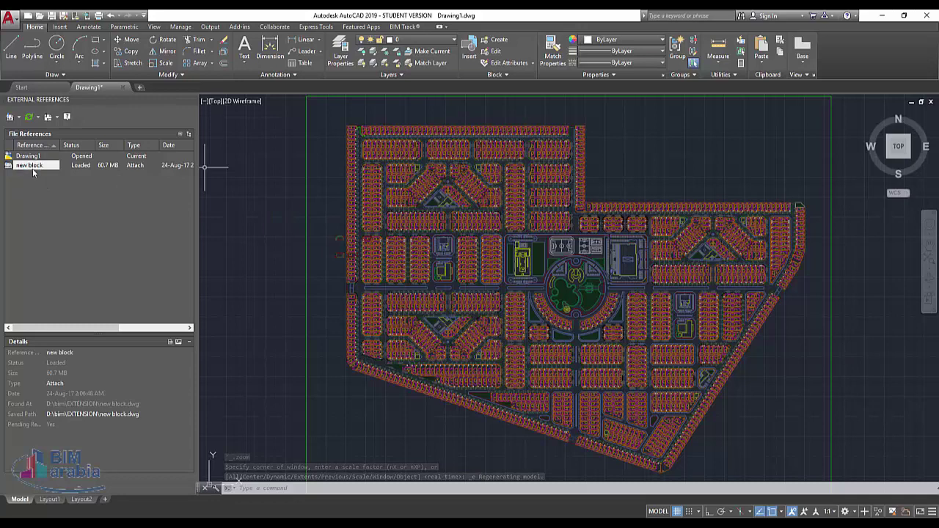
{"action": "right_click", "coordinate": [33, 168]}
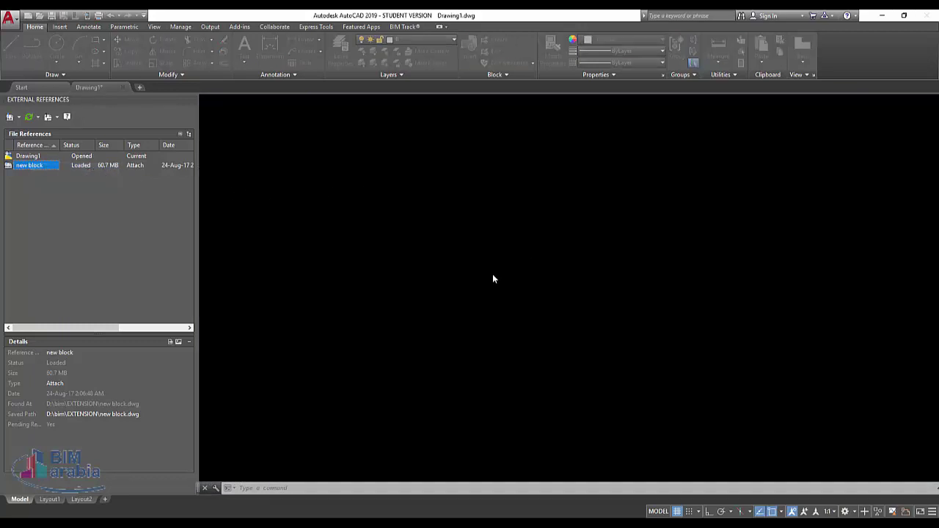
{"action": "left_click", "coordinate": [525, 303]}
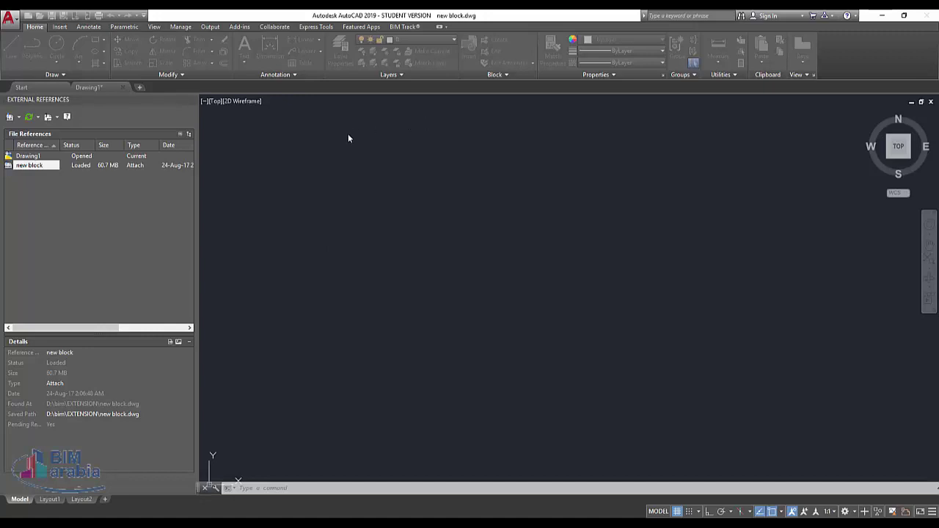
{"action": "right_click", "coordinate": [40, 167]}
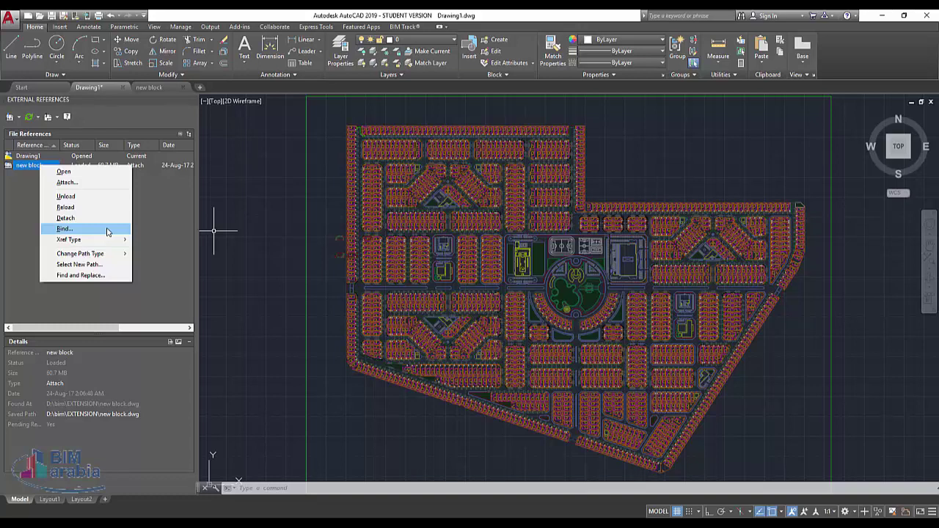
{"action": "left_click", "coordinate": [22, 253]}
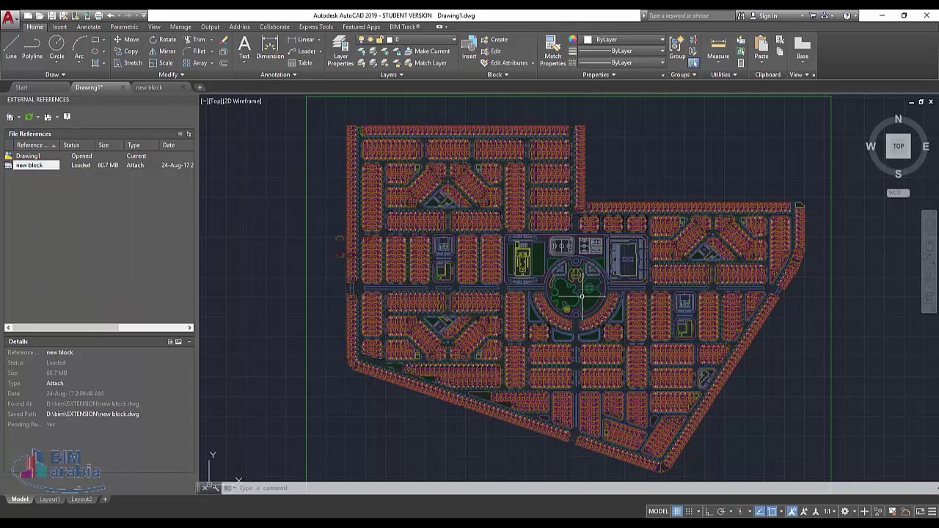
{"action": "left_click", "coordinate": [57, 207]}
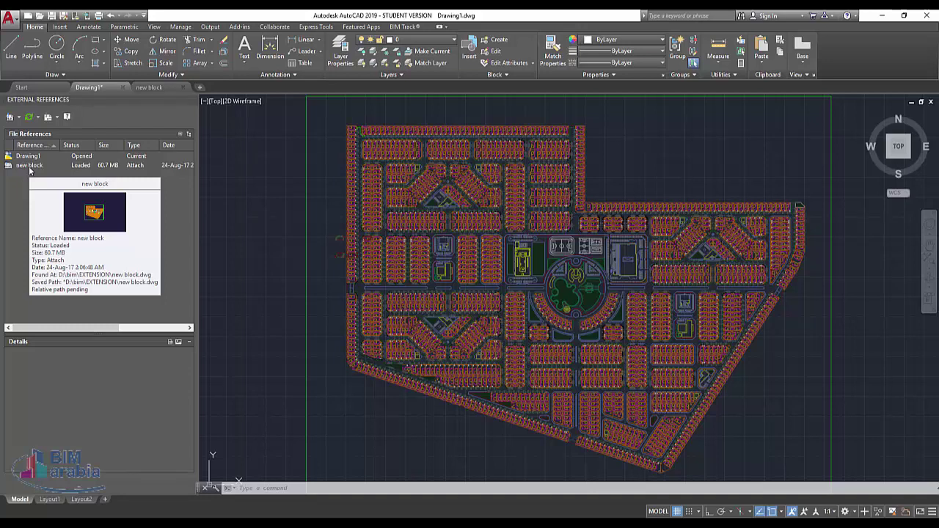
{"action": "right_click", "coordinate": [29, 166]}
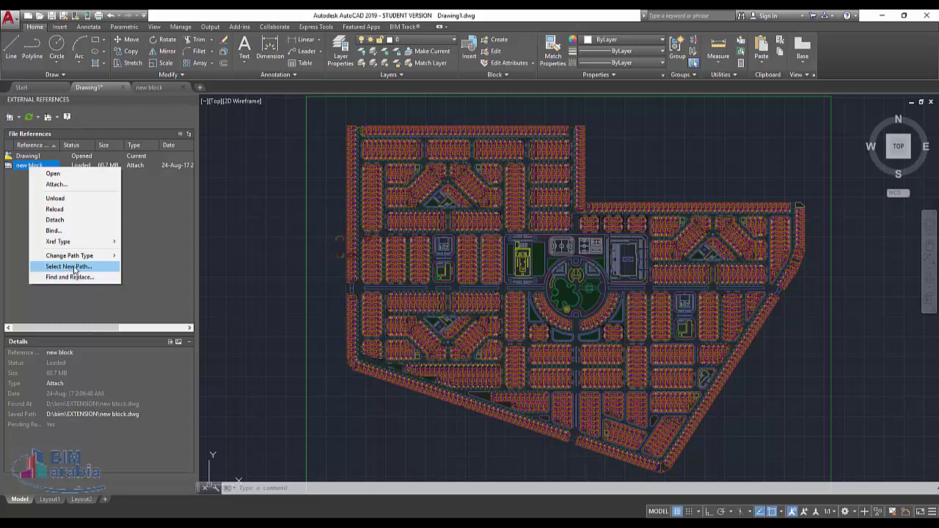
- Refresh the External References list so new block stays Loaded without a pending reload
{"action": "left_click", "coordinate": [152, 290]}
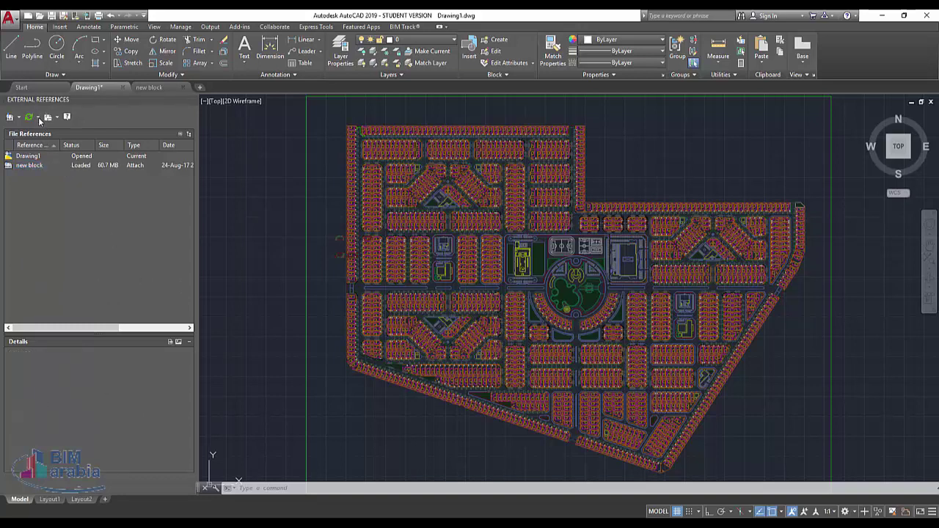
{"action": "left_click", "coordinate": [35, 166]}
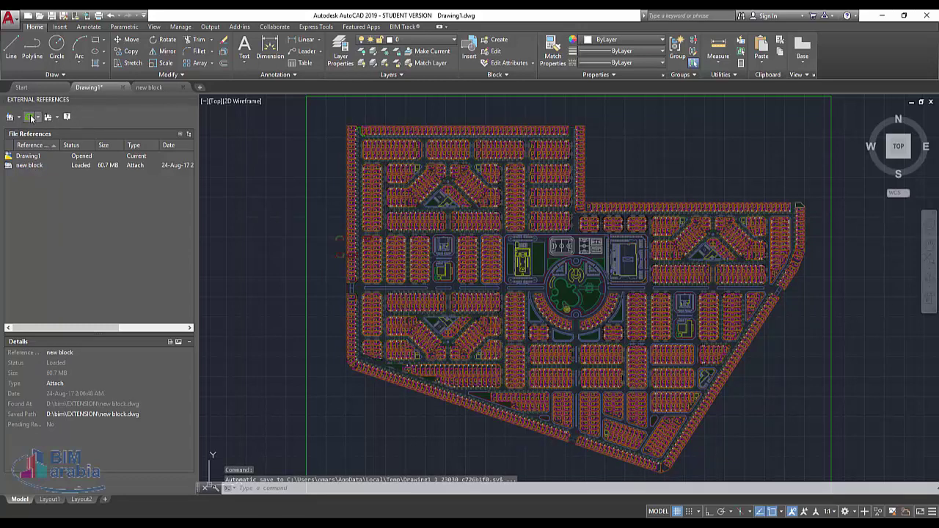
{"action": "left_click", "coordinate": [29, 165]}
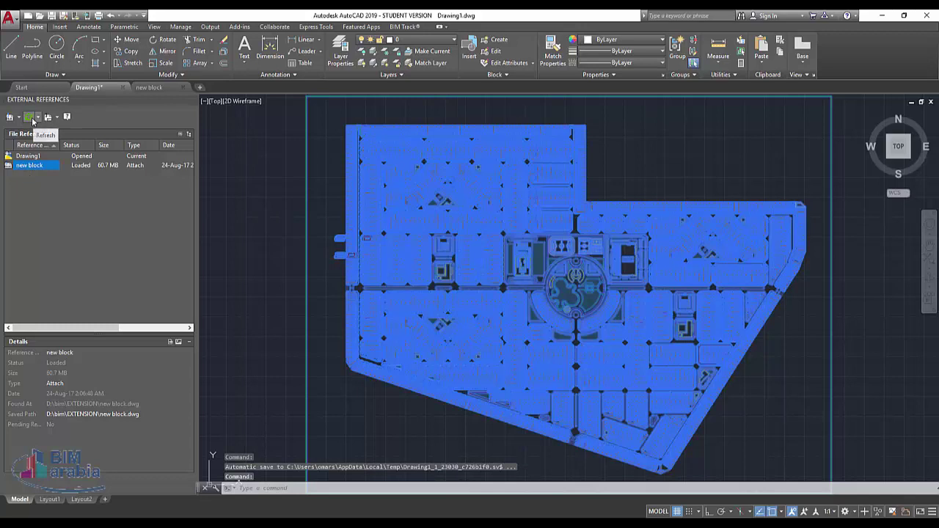
{"action": "left_click", "coordinate": [19, 118]}
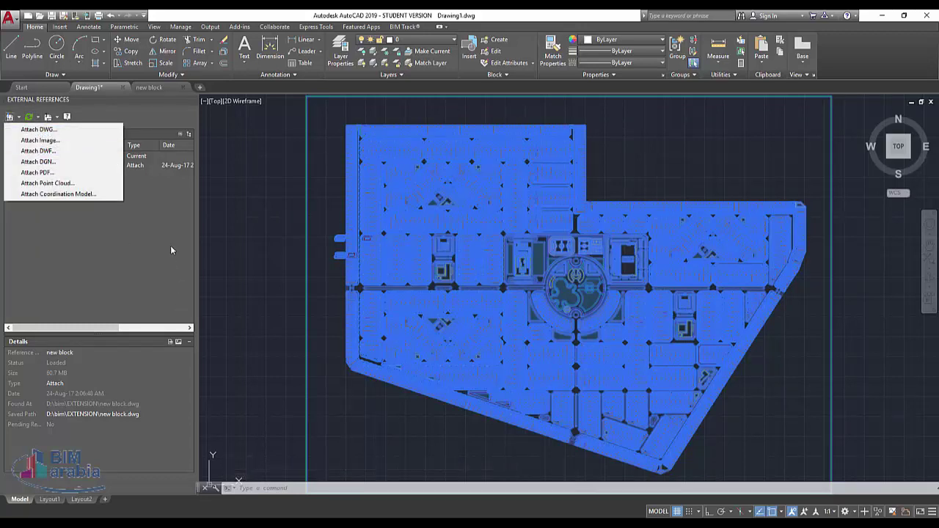
{"action": "left_click", "coordinate": [111, 121]}
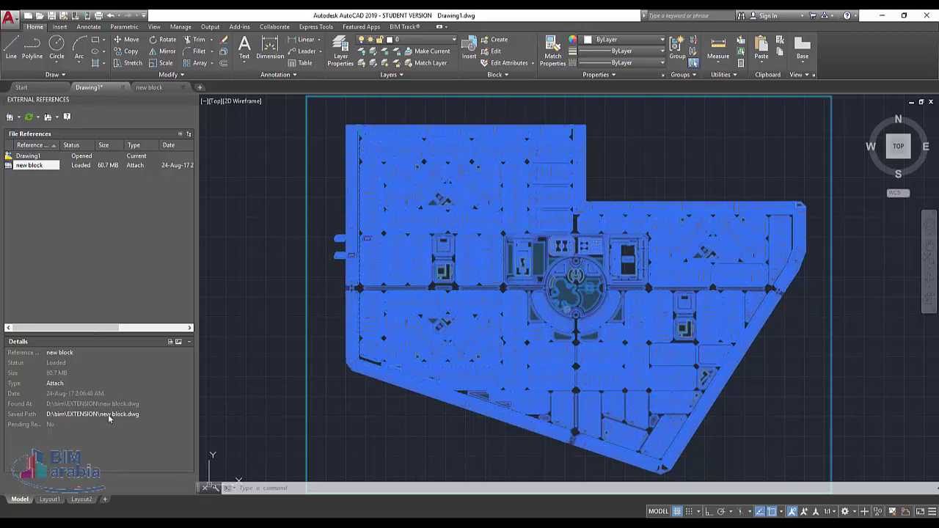
{"action": "left_click", "coordinate": [133, 415]}
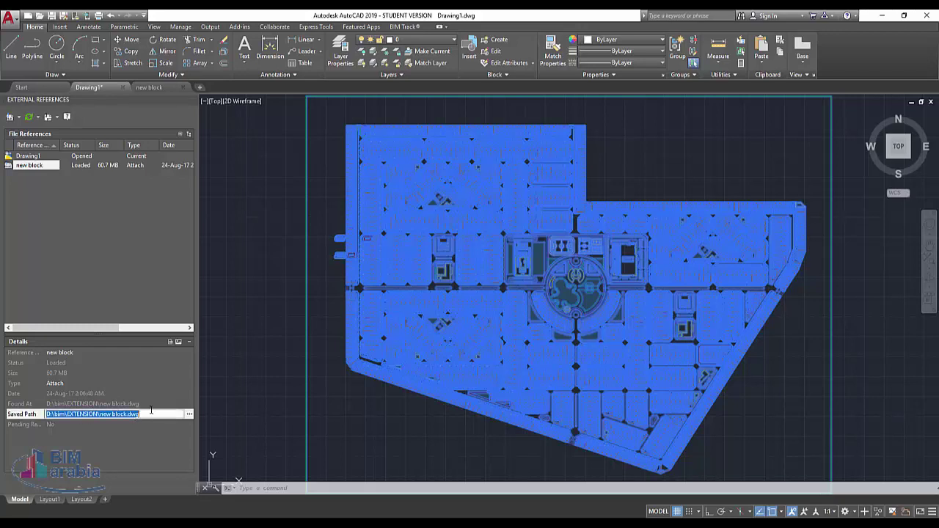
{"action": "left_click", "coordinate": [121, 404]}
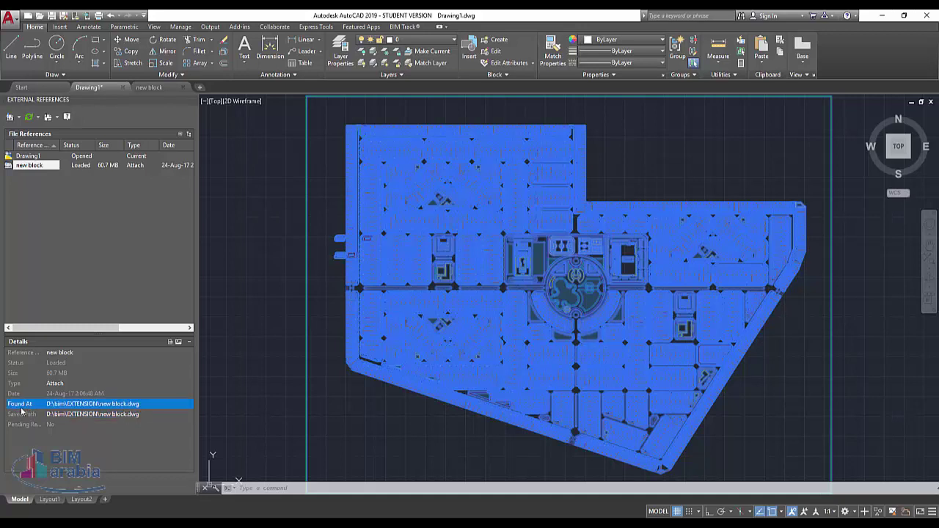